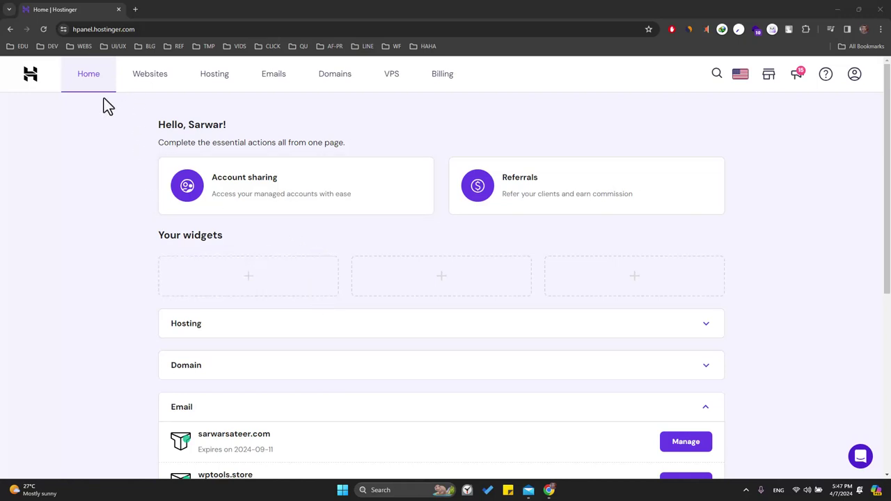
Open the Websites list showing the account's three existing sites
{"action": "left_click", "coordinate": [149, 82]}
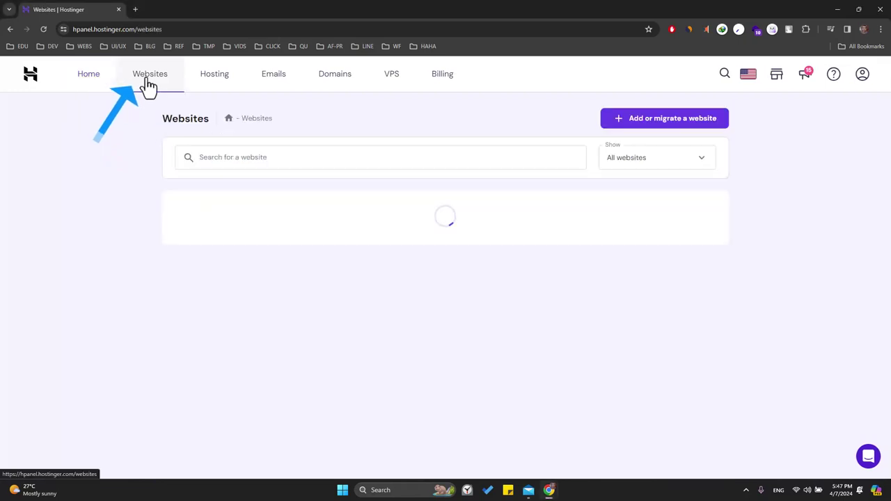
{"action": "left_click_drag", "start_coordinate": [173, 119], "coordinate": [196, 118]}
{"action": "left_click", "coordinate": [105, 215]}
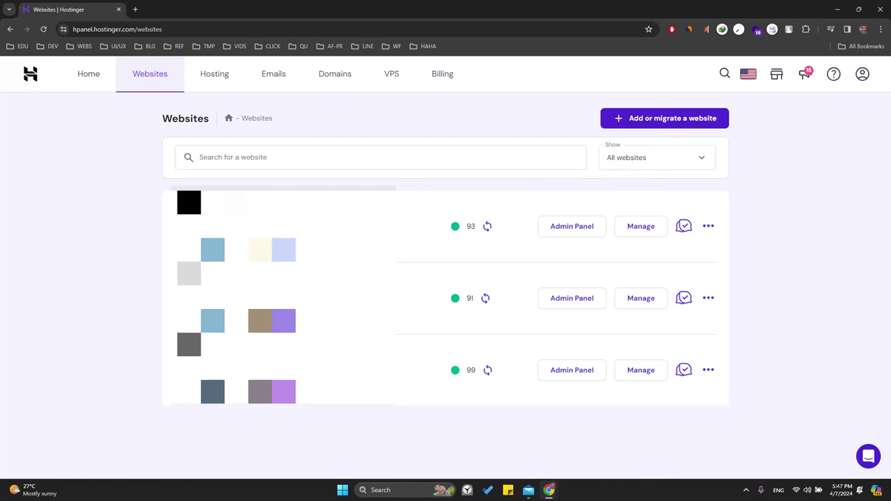
Start adding a website, choose Create, and continue to the platform step
{"action": "left_click", "coordinate": [646, 127]}
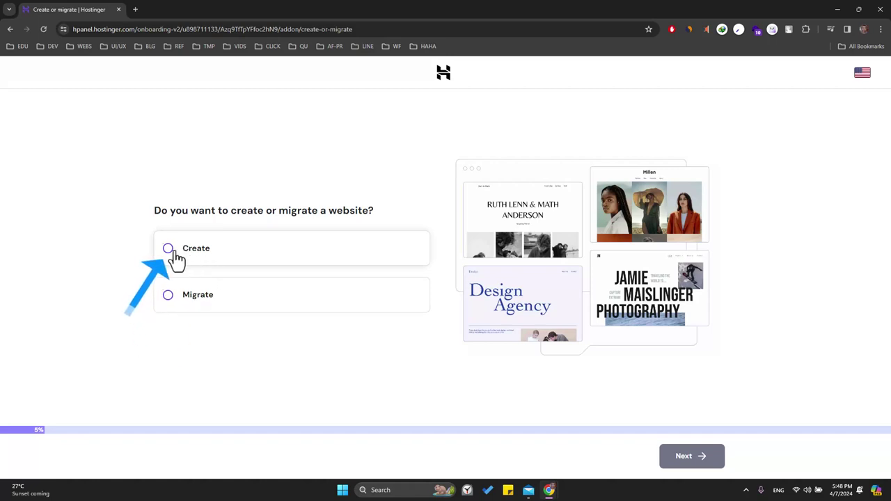
{"action": "left_click", "coordinate": [176, 255]}
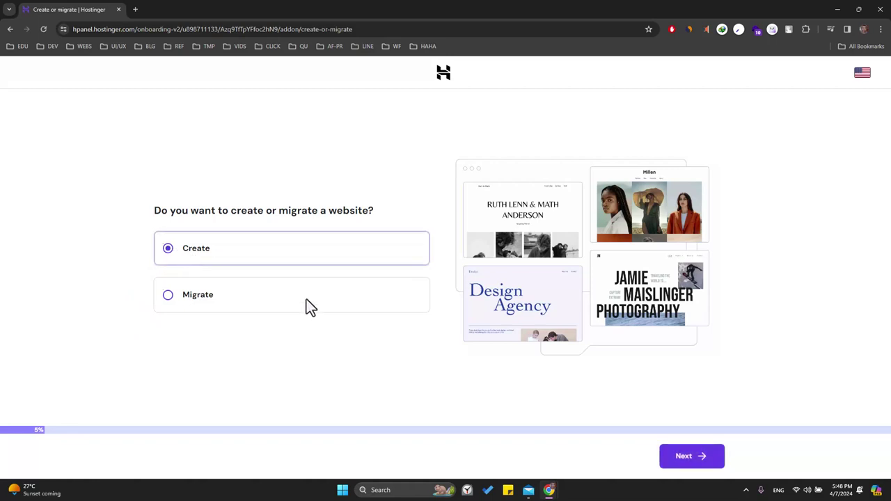
{"action": "left_click", "coordinate": [692, 461]}
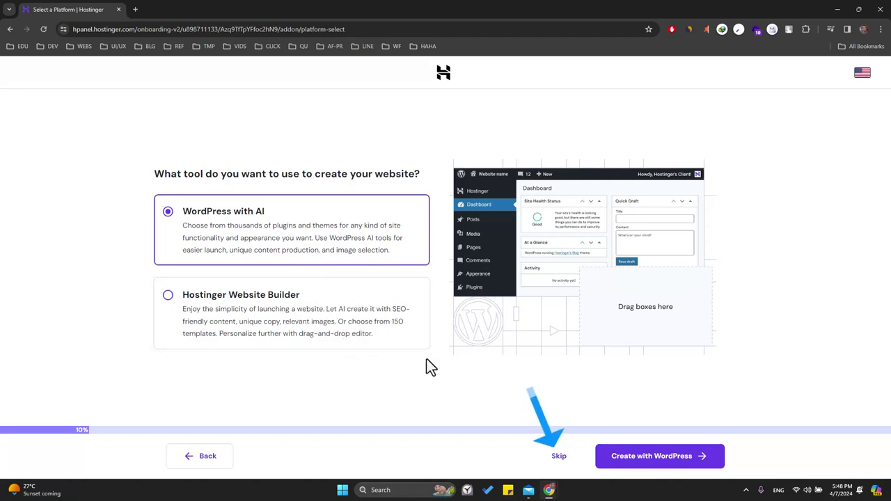
Skip the platform choice, paste the owned .com domain, and confirm you already own it
{"action": "left_click", "coordinate": [559, 461]}
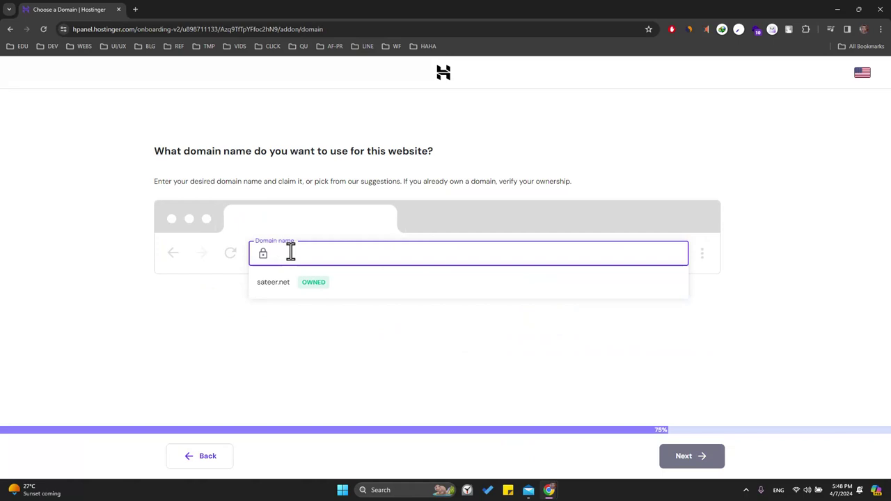
{"action": "type", "text": "sarwarsateer.com"}
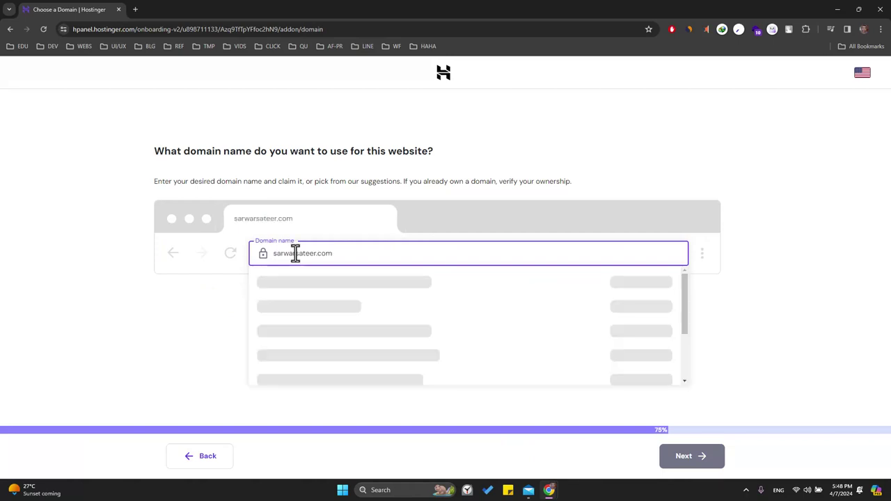
{"action": "left_click", "coordinate": [317, 288]}
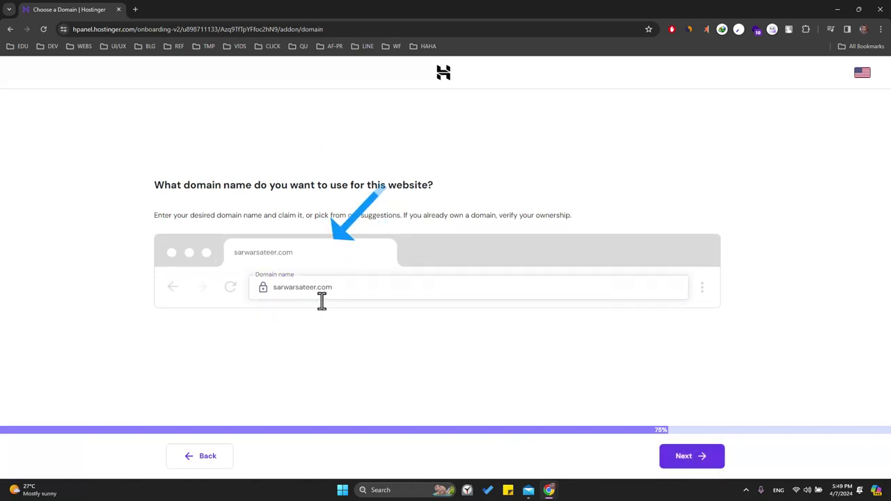
{"action": "left_click", "coordinate": [692, 458]}
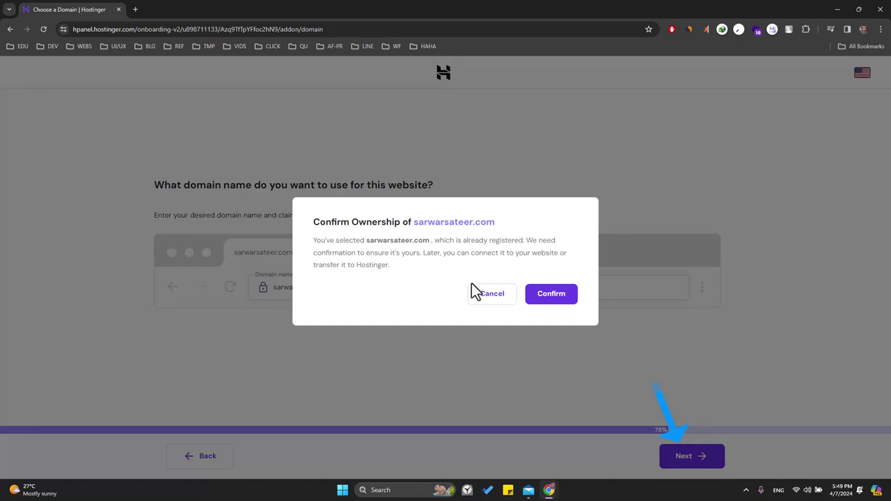
{"action": "left_click", "coordinate": [551, 295]}
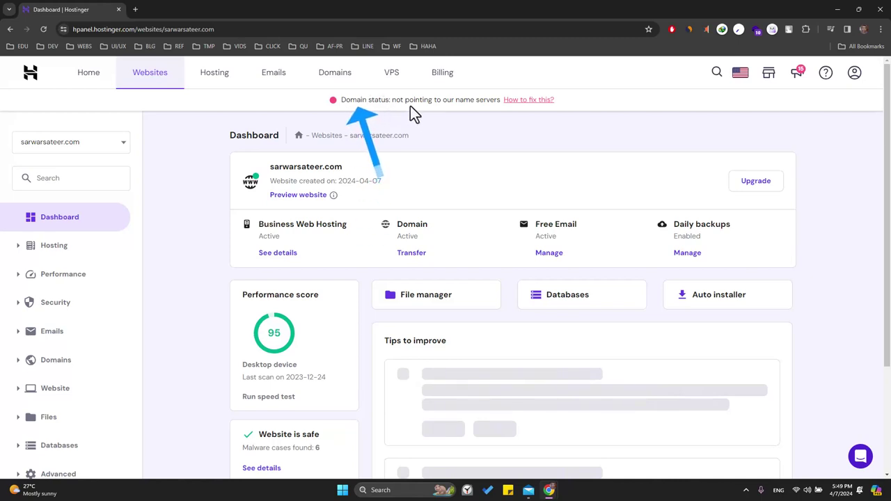
Reload the site dashboard to recheck the domain status and open the domain's live page
{"action": "left_click_drag", "start_coordinate": [393, 101], "coordinate": [434, 103]}
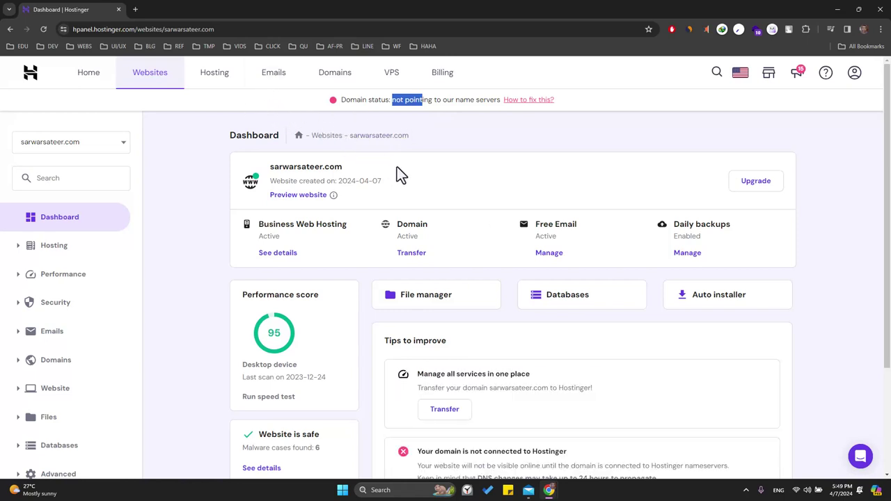
{"action": "left_click", "coordinate": [175, 165]}
{"action": "left_click", "coordinate": [43, 30]}
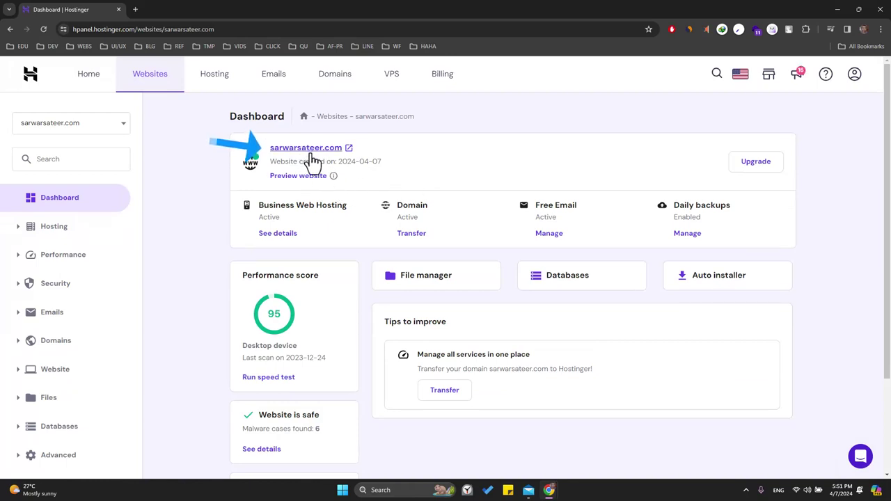
{"action": "left_click", "coordinate": [311, 151]}
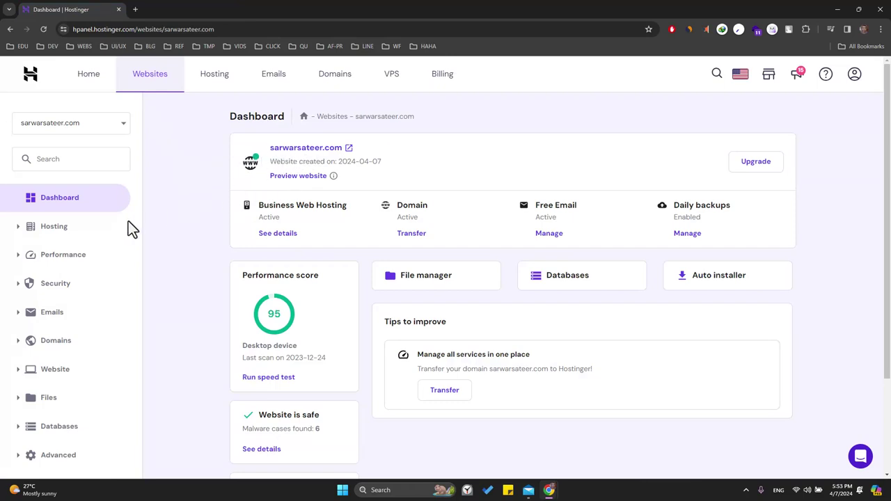
Start a WordPress installation with the site title, an administrator username and the pasted password
{"action": "left_click", "coordinate": [53, 377]}
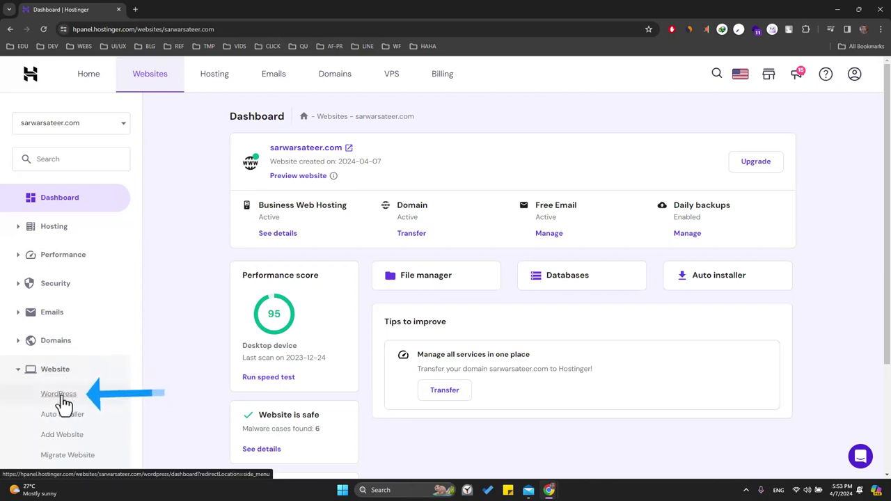
{"action": "left_click", "coordinate": [62, 399]}
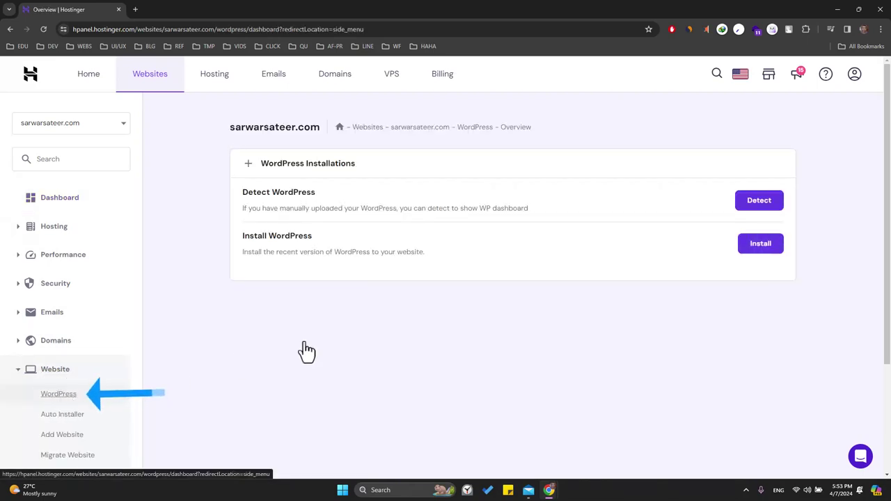
{"action": "left_click", "coordinate": [762, 252]}
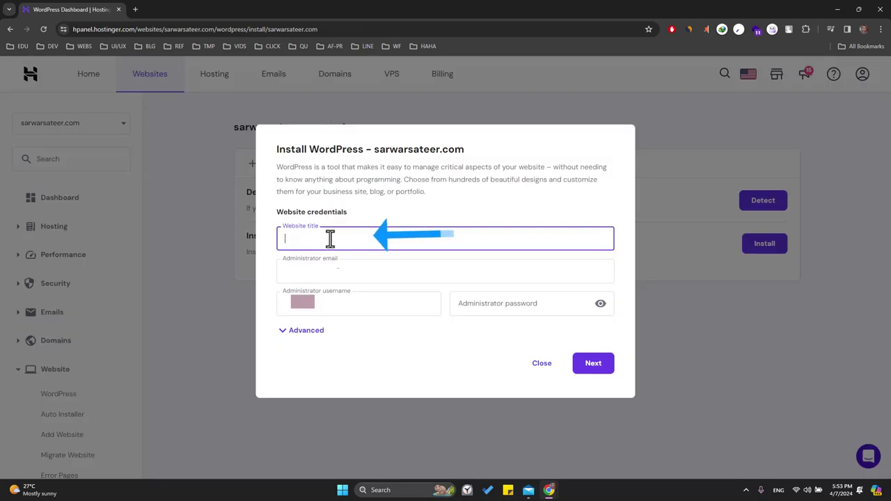
{"action": "type", "text": "Sarwar Sateer"}
{"action": "left_click", "coordinate": [332, 309]}
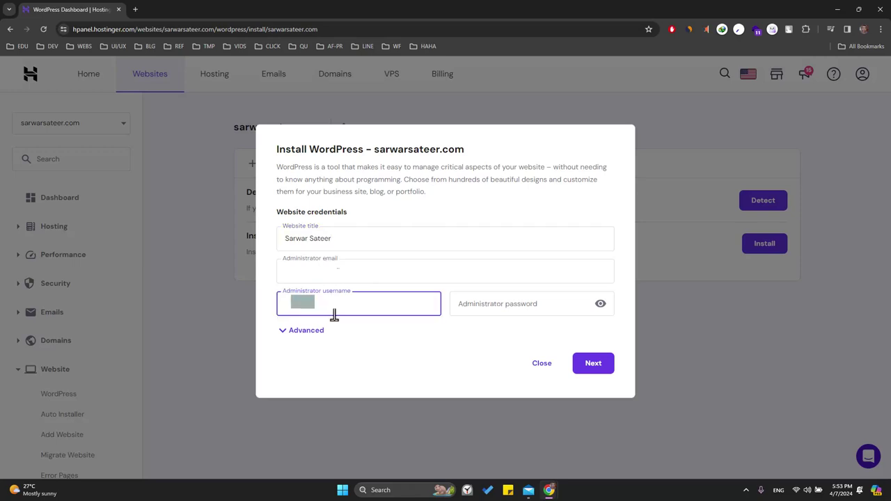
{"action": "left_click", "coordinate": [486, 311]}
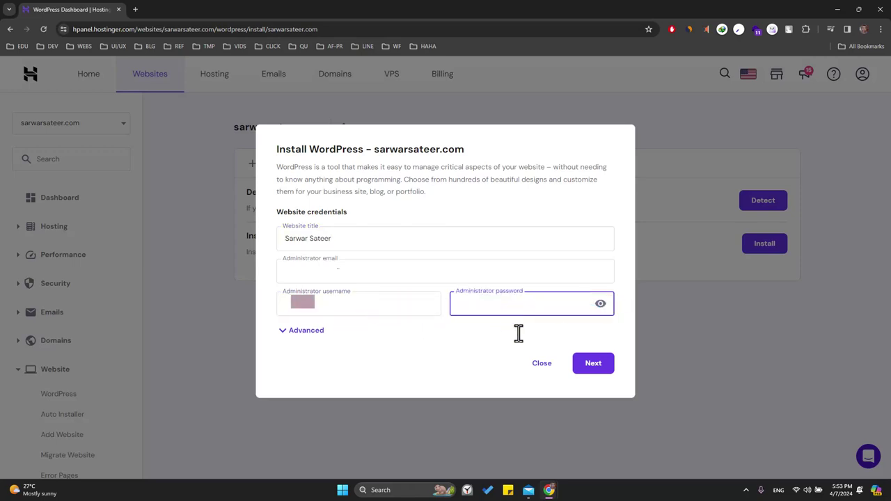
{"action": "key", "text": "ctrl+v"}
{"action": "left_click", "coordinate": [599, 404]}
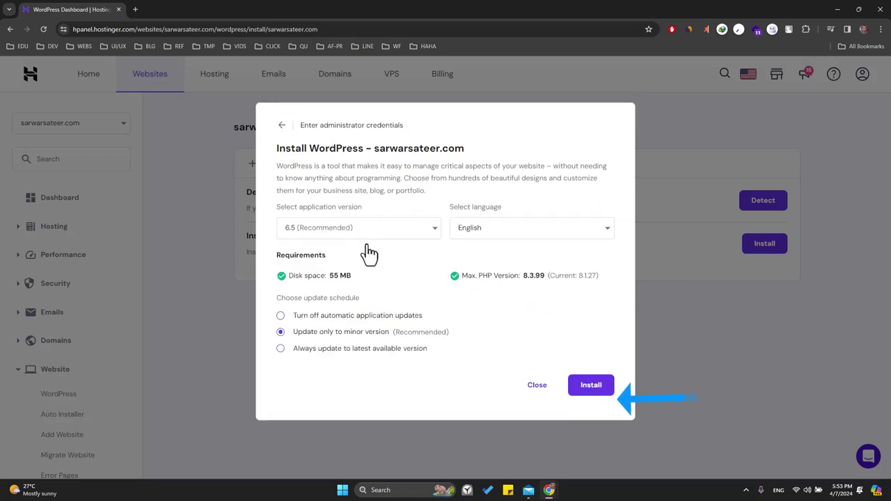
Keep WordPress 6.5 (Recommended) in English and install it on the domain
{"action": "left_click", "coordinate": [346, 229]}
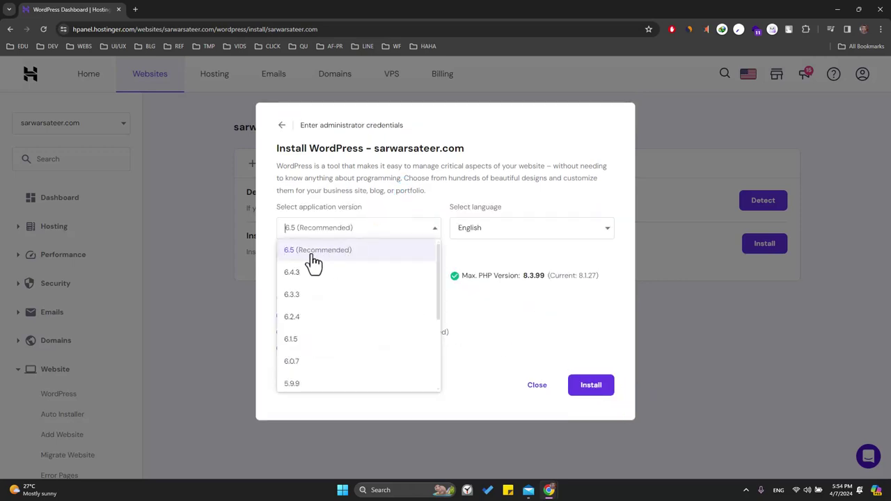
{"action": "left_click", "coordinate": [330, 229]}
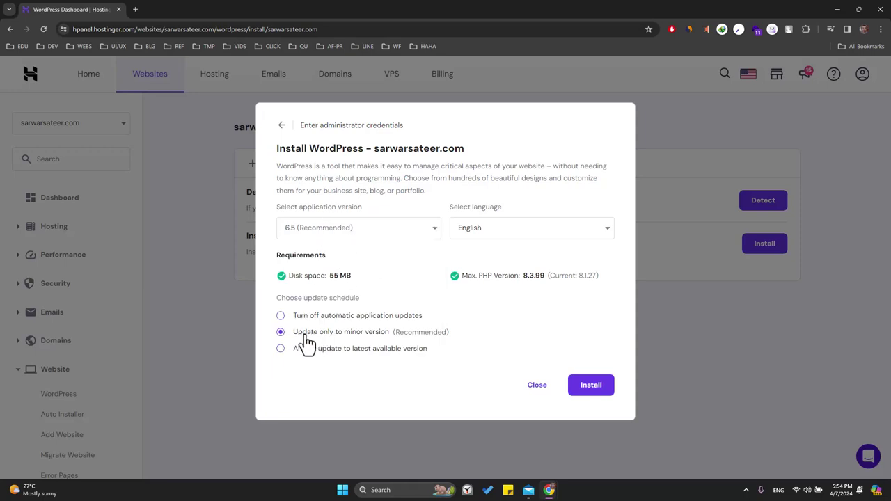
{"action": "left_click", "coordinate": [591, 385]}
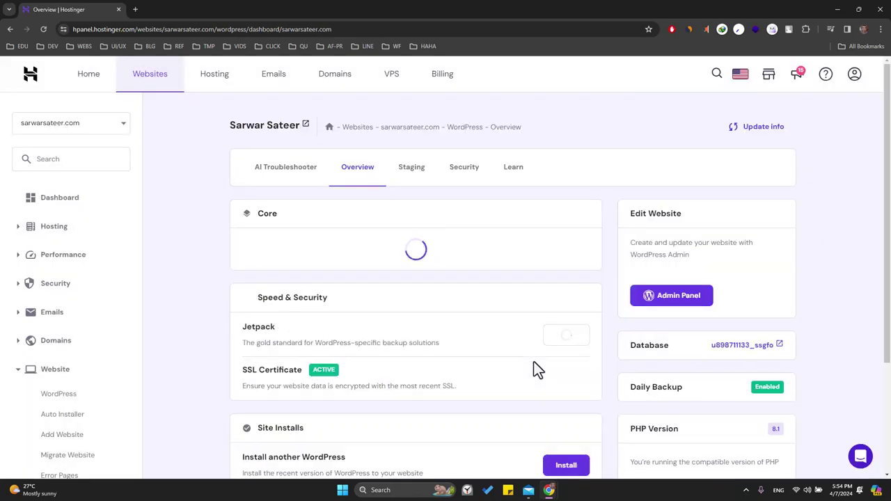
View the live website in a new tab from the site dashboard, then return to hPanel
{"action": "left_click", "coordinate": [416, 127]}
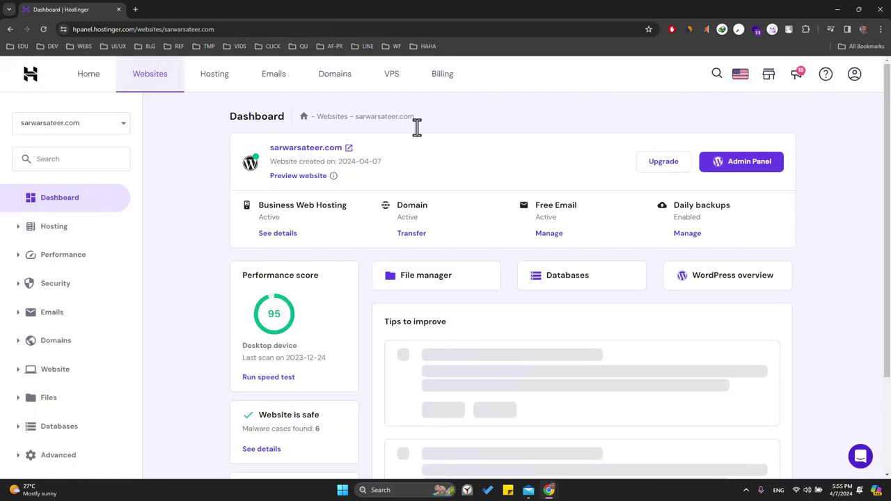
{"action": "left_click", "coordinate": [311, 149]}
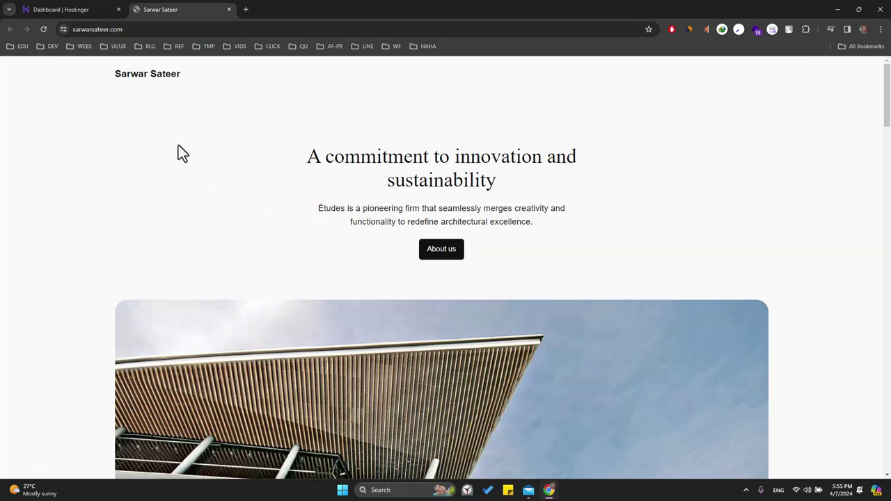
{"action": "left_click", "coordinate": [77, 8]}
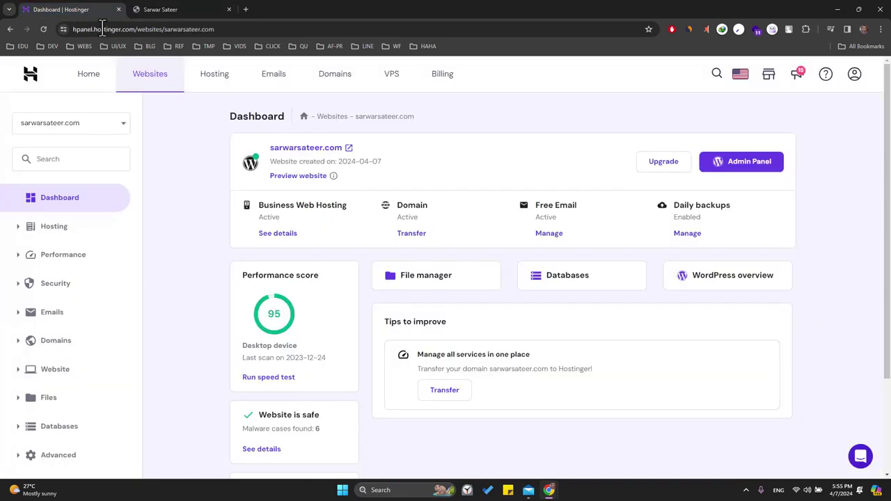
Open WordPress admin and deactivate both Hostinger plugins from the Plugins list
{"action": "left_click", "coordinate": [745, 174]}
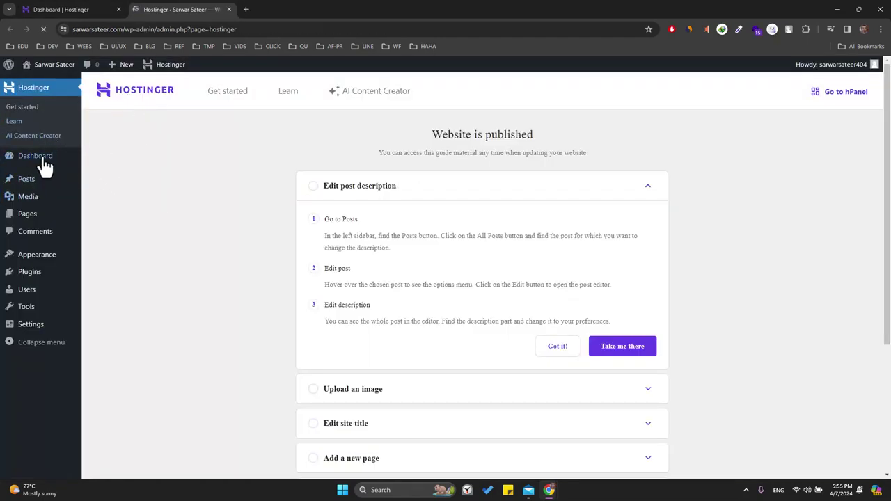
{"action": "left_click", "coordinate": [50, 280]}
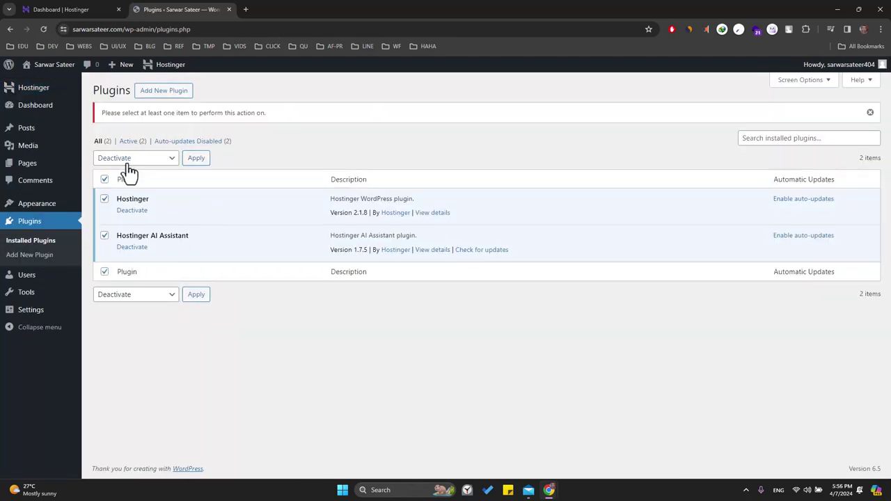
{"action": "left_click", "coordinate": [130, 168]}
{"action": "left_click", "coordinate": [124, 190]}
{"action": "left_click", "coordinate": [196, 159]}
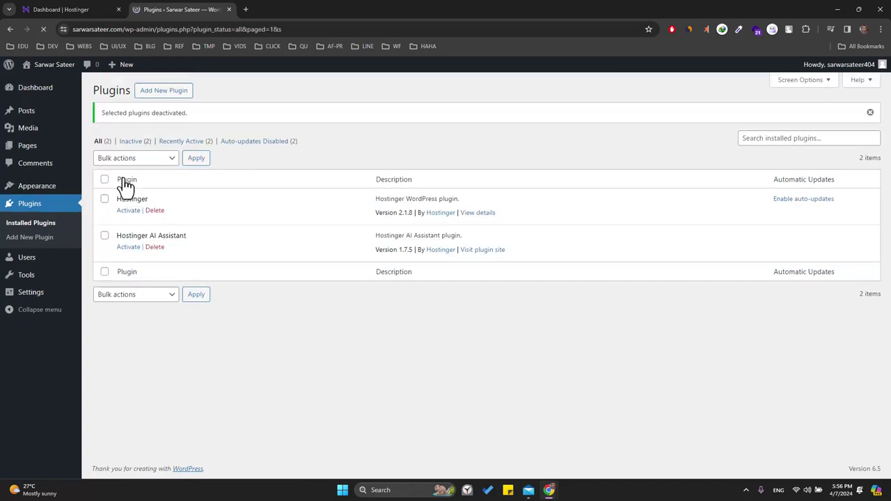
Delete both deactivated Hostinger plugins with the Delete bulk action and confirm
{"action": "left_click", "coordinate": [131, 160]}
{"action": "left_click", "coordinate": [119, 210]}
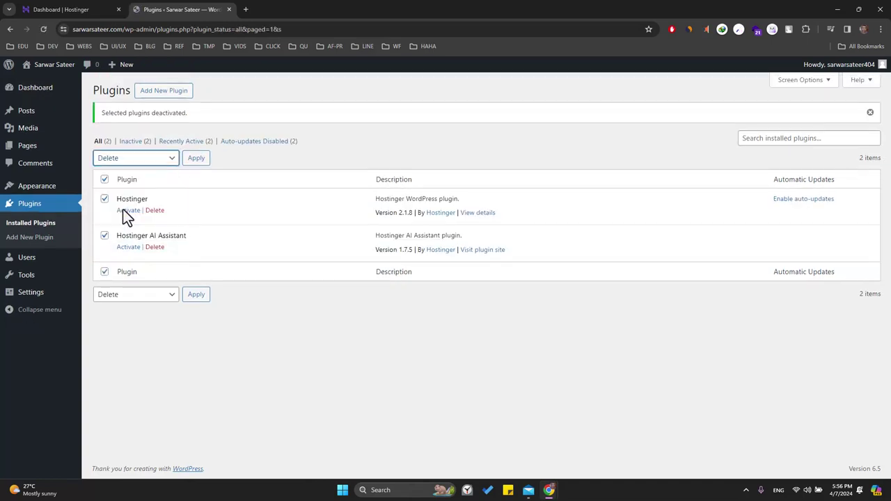
{"action": "left_click", "coordinate": [196, 158]}
{"action": "key", "text": "Return"}
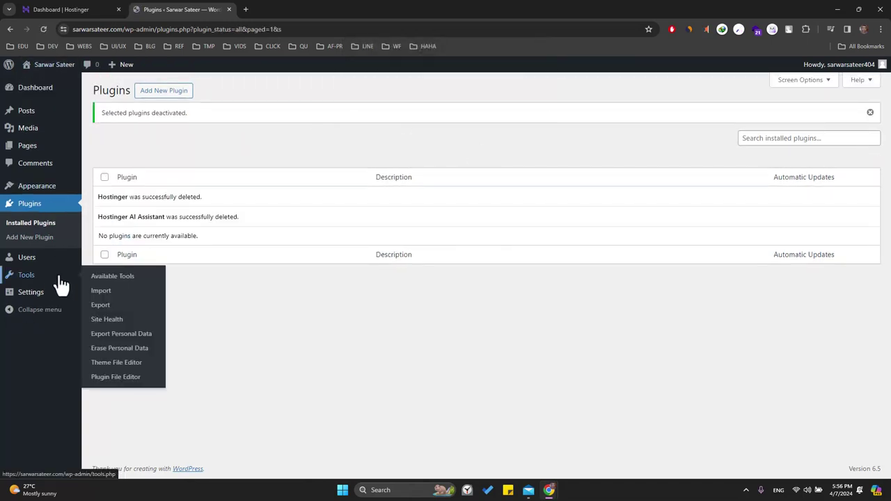